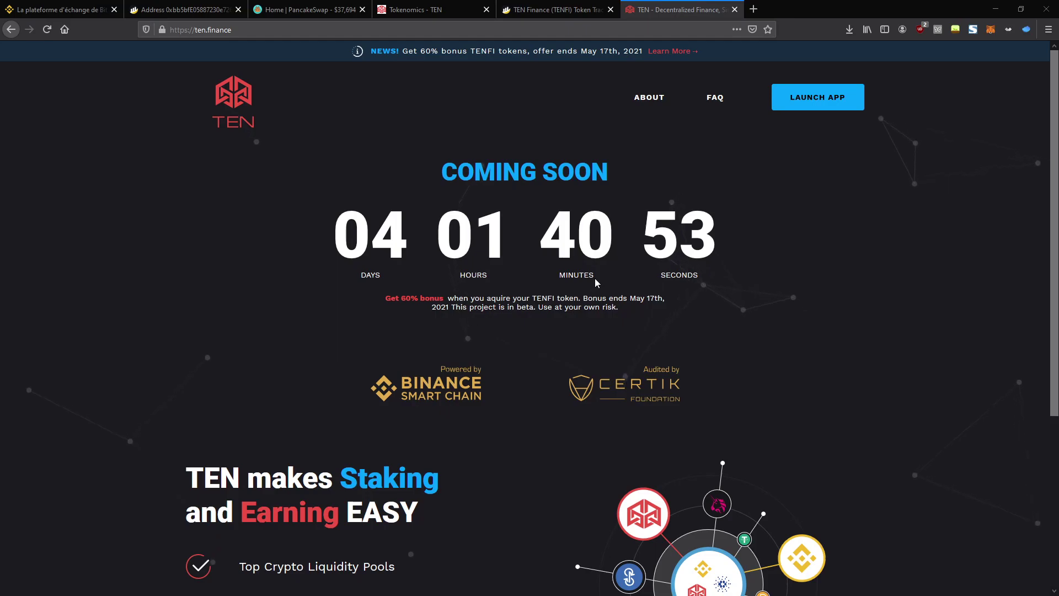
- Switch to the Binance site and view the account and network in the MetaMask wallet
{"action": "left_click", "coordinate": [34, 5]}
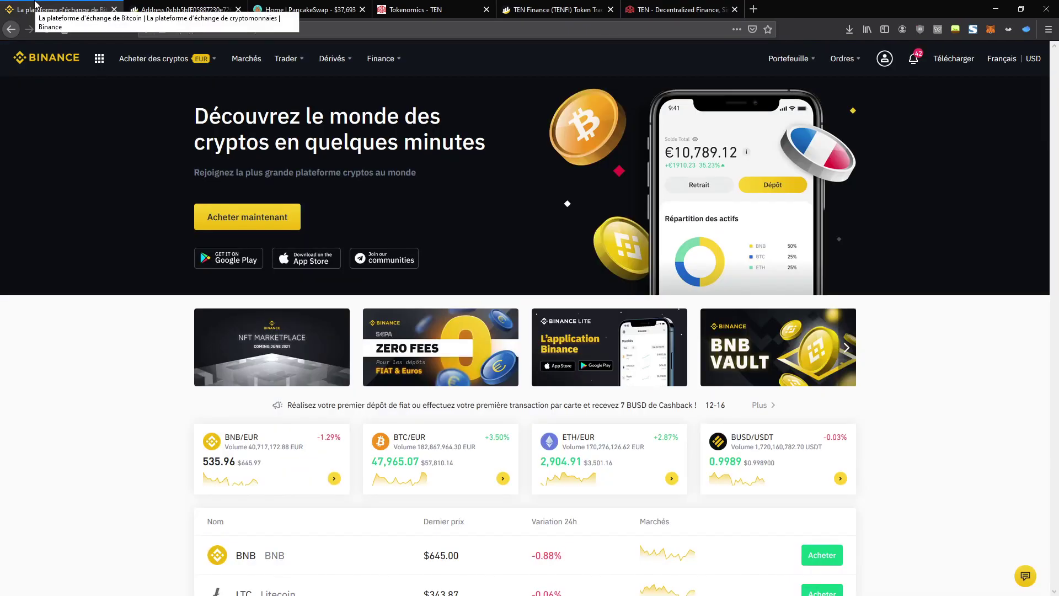
{"action": "left_click", "coordinate": [991, 30]}
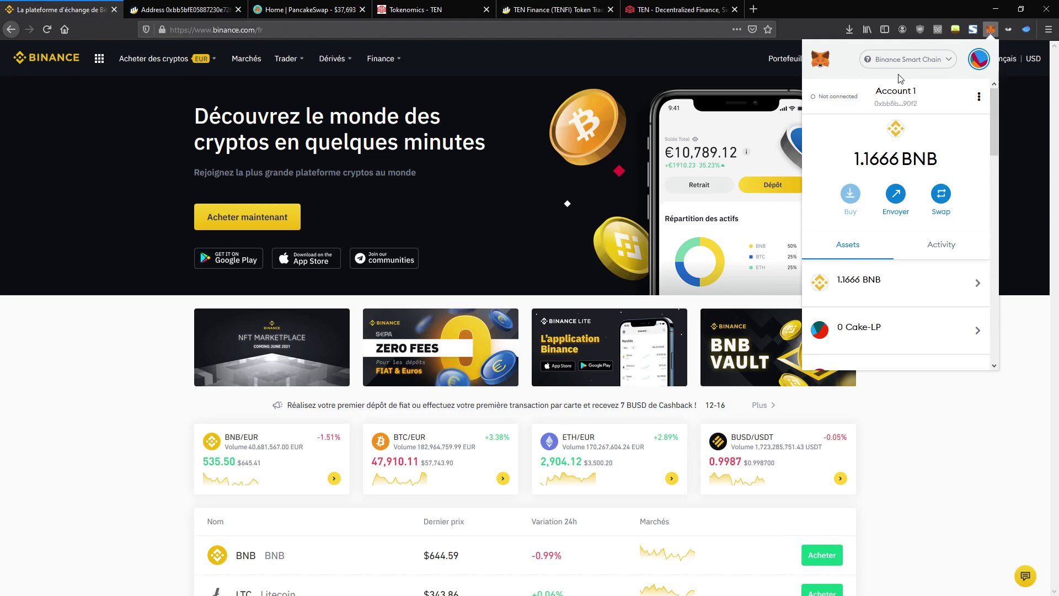
{"action": "left_click", "coordinate": [952, 452]}
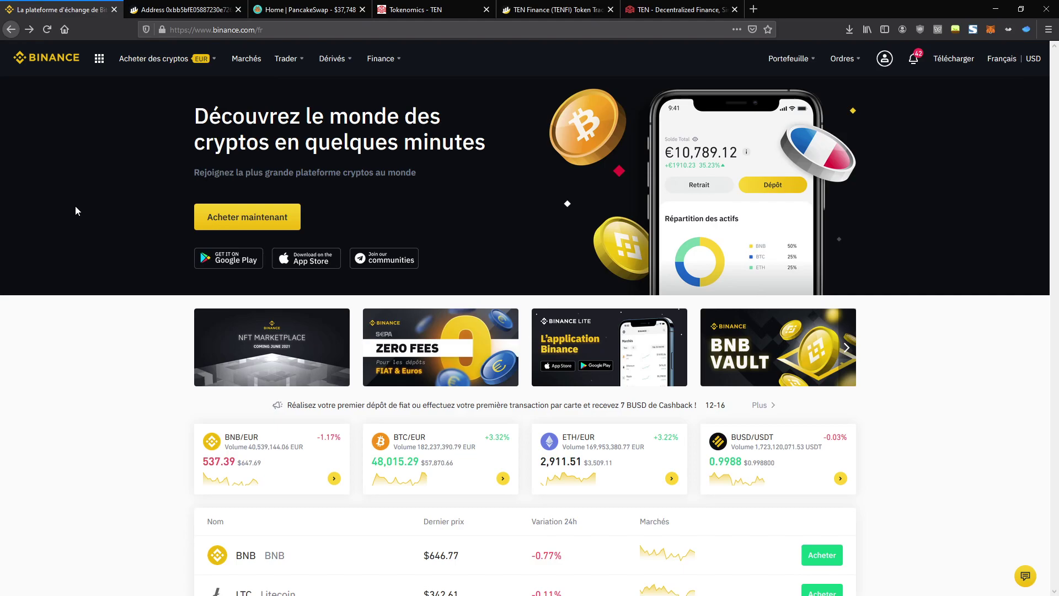
- Open the BNB withdrawal form from the main account in the Binance wallet overview
{"action": "mouse_move", "coordinate": [138, 60]}
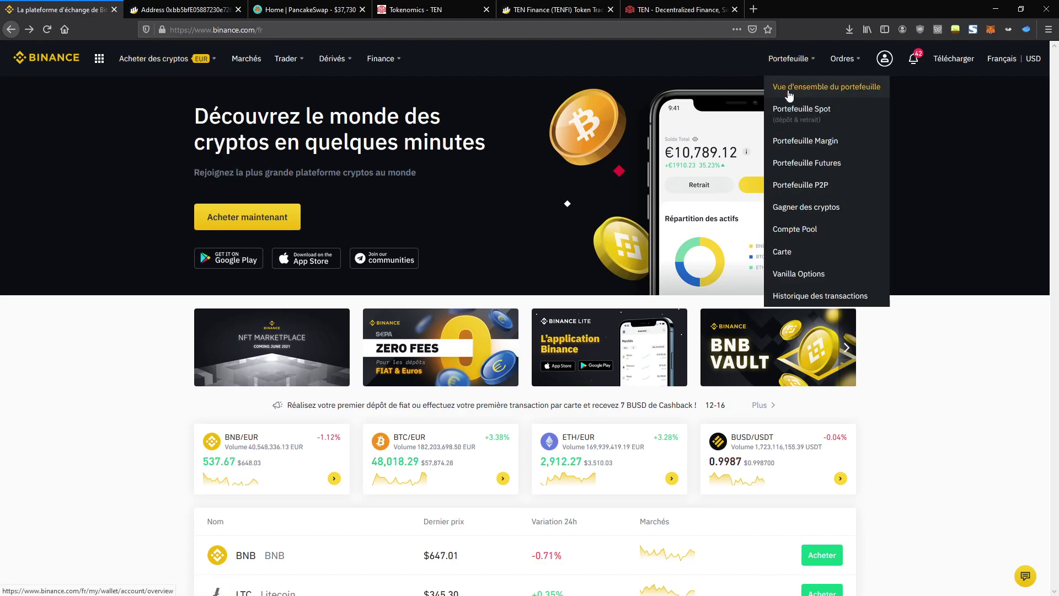
{"action": "left_click", "coordinate": [787, 90]}
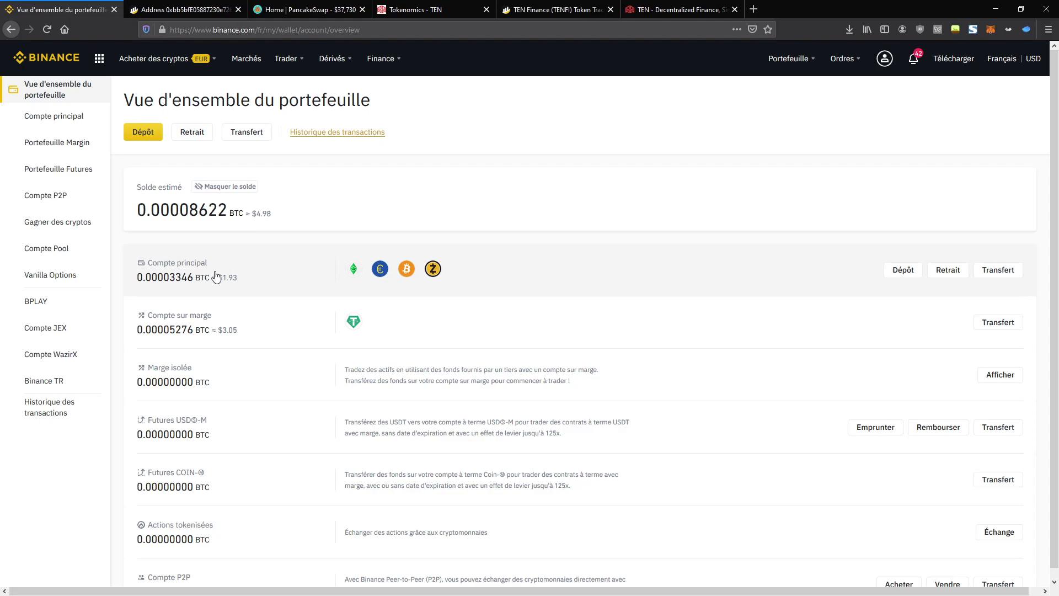
{"action": "left_click", "coordinate": [215, 277]}
{"action": "scroll", "coordinate": [391, 308], "scroll_direction": "down", "scroll_amount": 2}
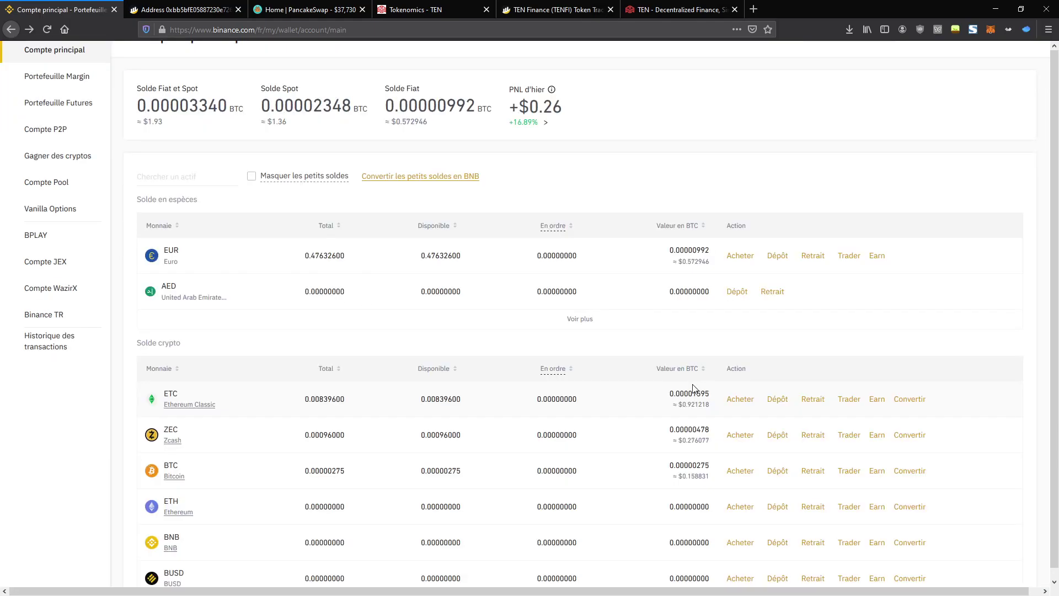
{"action": "left_click", "coordinate": [814, 543]}
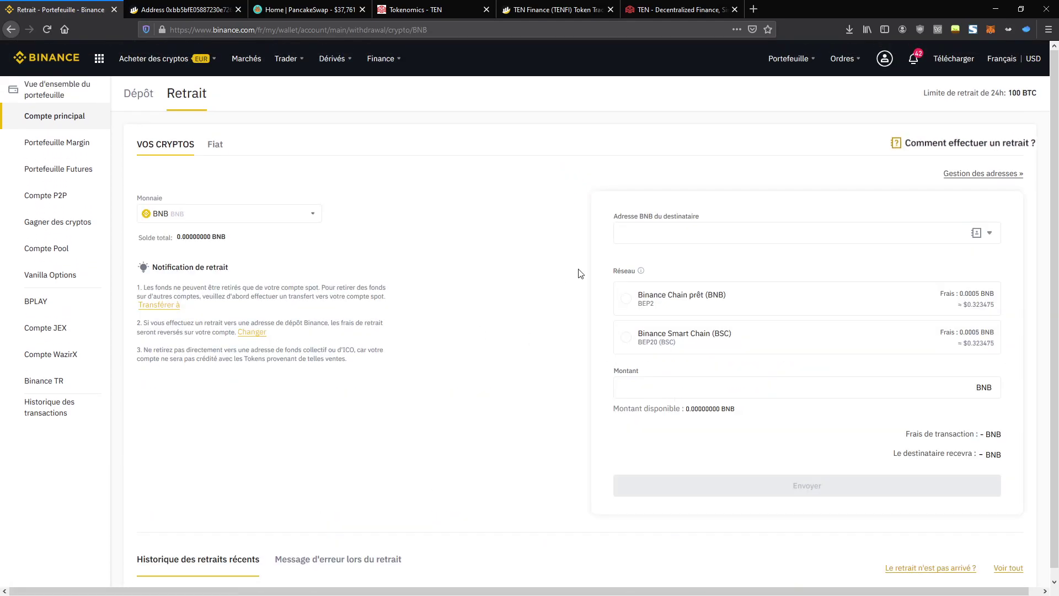
- Enter xxxxxxxxxxxxxx as a placeholder recipient address in the BNB withdrawal form and choose the Binance Smart Chain (BSC) network
{"action": "left_click", "coordinate": [655, 243]}
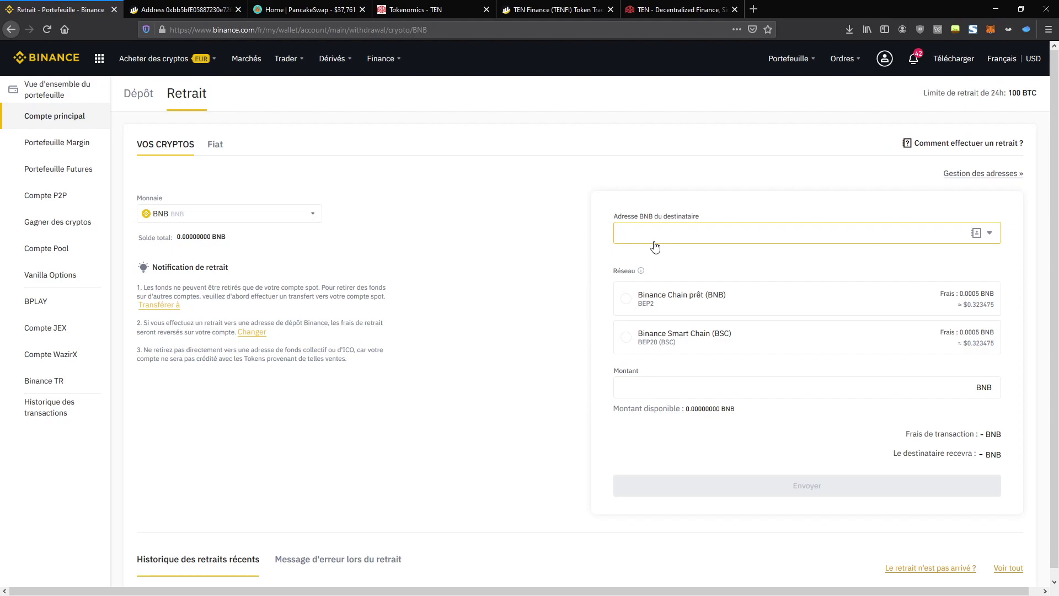
{"action": "left_click", "coordinate": [991, 29]}
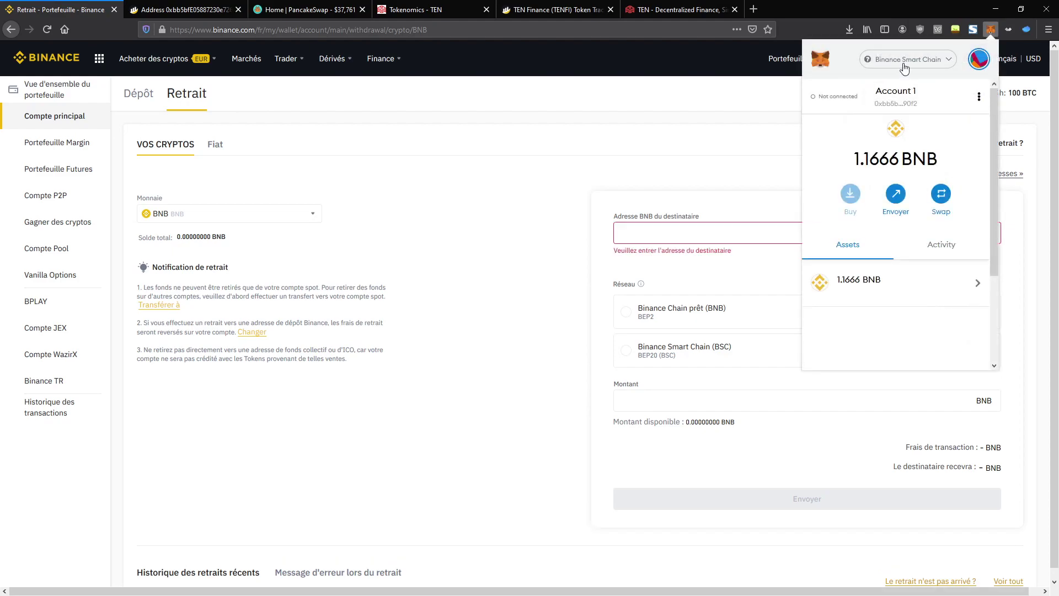
{"action": "left_click", "coordinate": [896, 103]}
{"action": "left_click", "coordinate": [676, 235]}
{"action": "type", "text": "xxxxxxxxxxxxxx"}
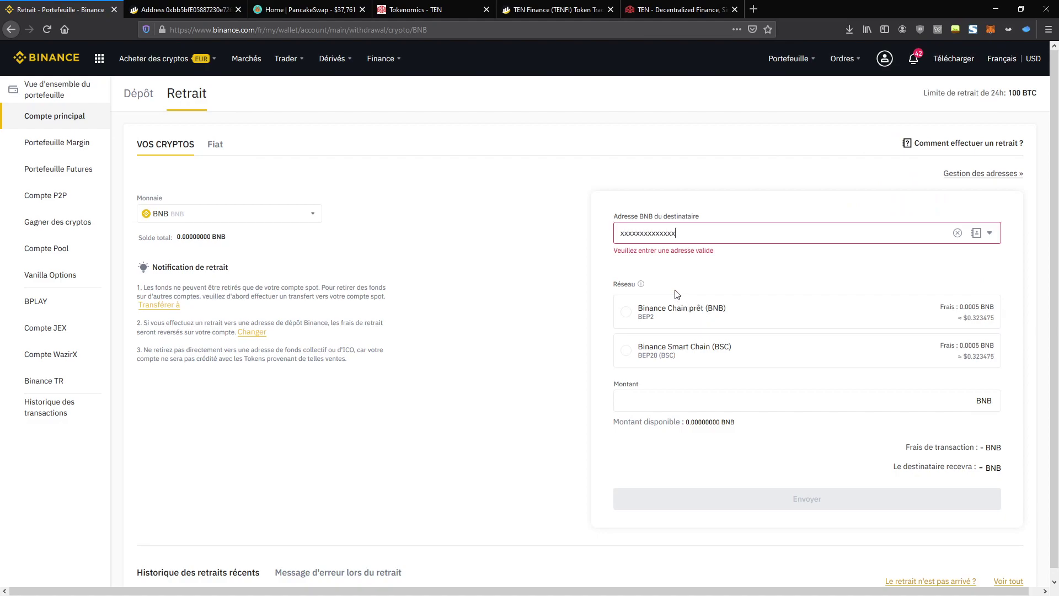
{"action": "left_click", "coordinate": [658, 358]}
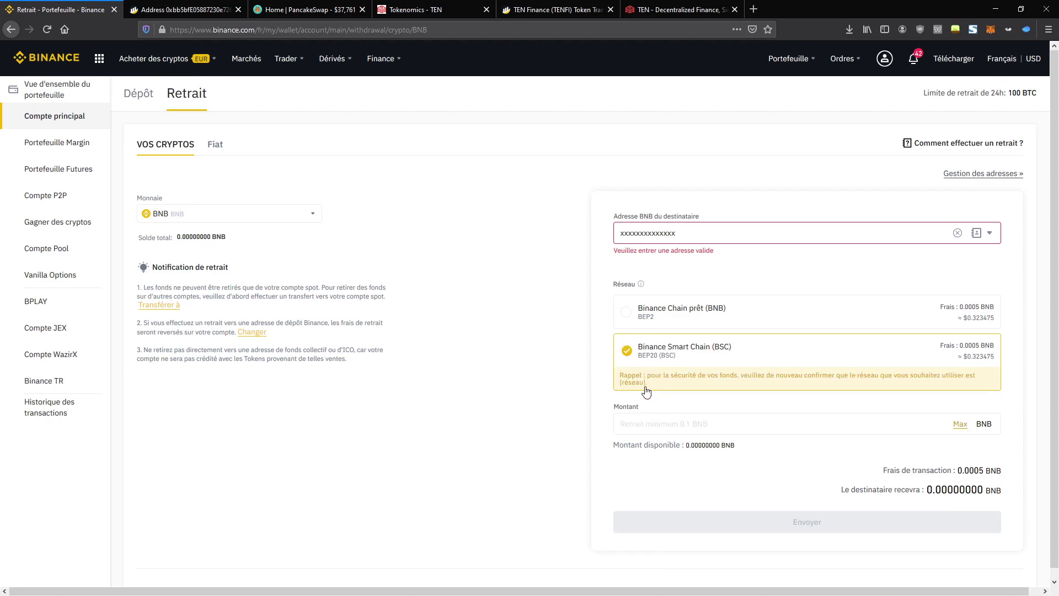
{"action": "left_click", "coordinate": [668, 419]}
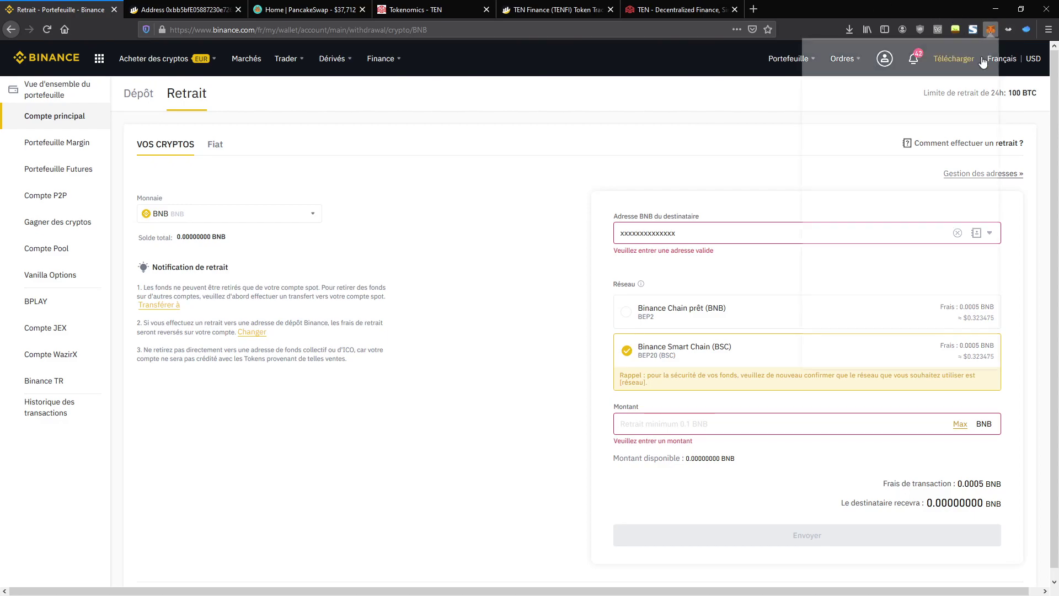
- Check the BNB balance in the MetaMask wallet
{"action": "left_click", "coordinate": [991, 29]}
{"action": "double_click", "coordinate": [896, 158]}
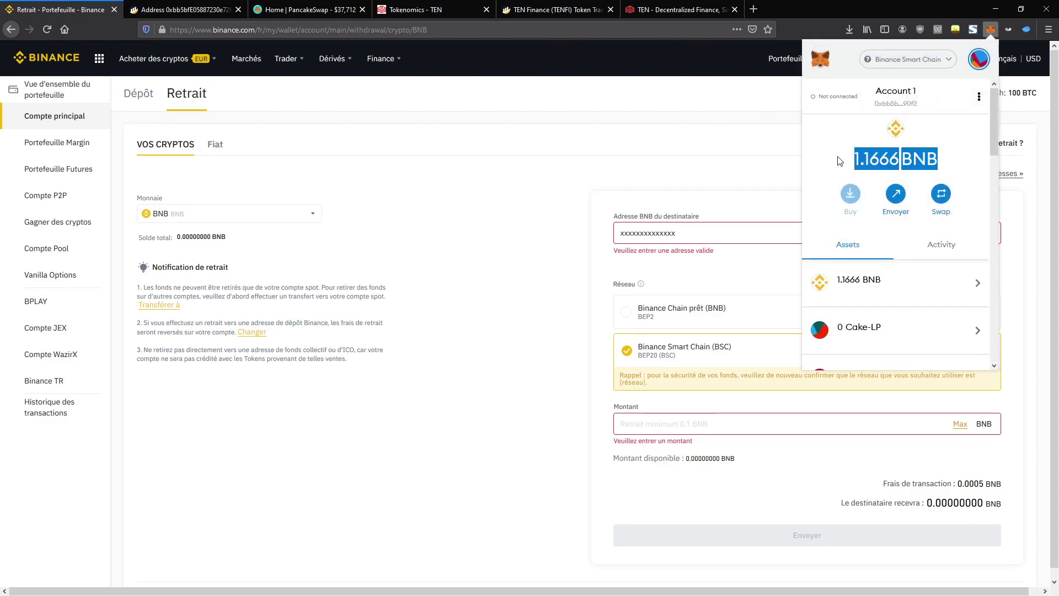
{"action": "left_click", "coordinate": [695, 188]}
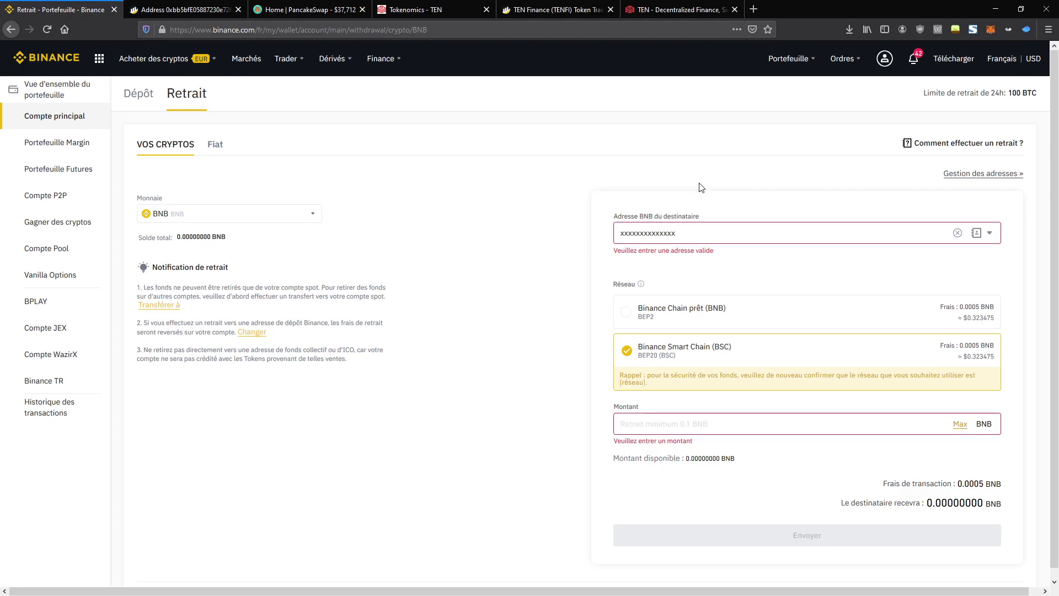
{"action": "left_click", "coordinate": [991, 29]}
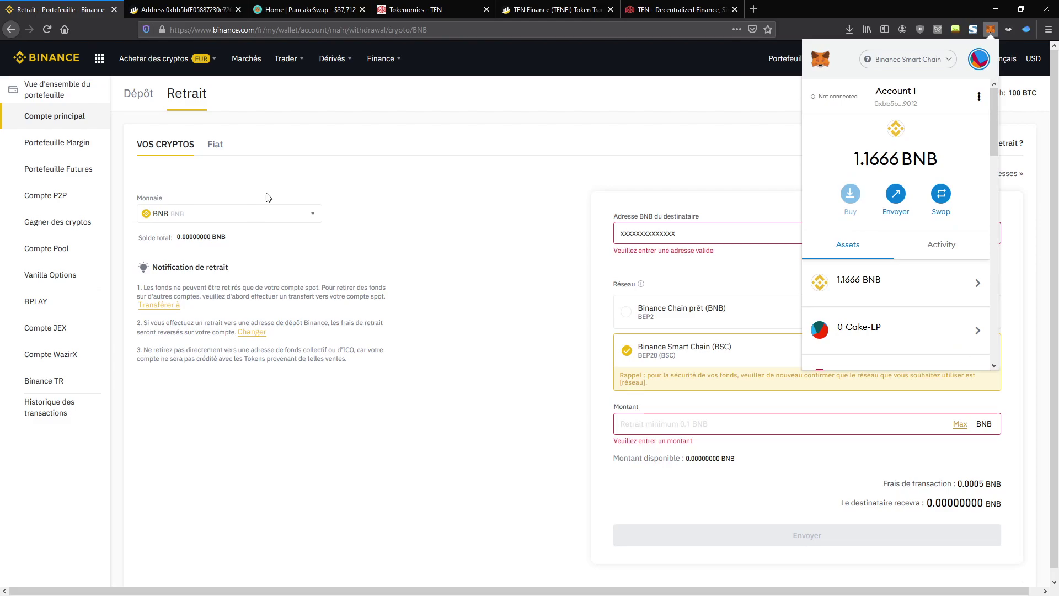
- Switch to PancakeSwap and connect the MetaMask wallet
{"action": "left_click", "coordinate": [302, 7]}
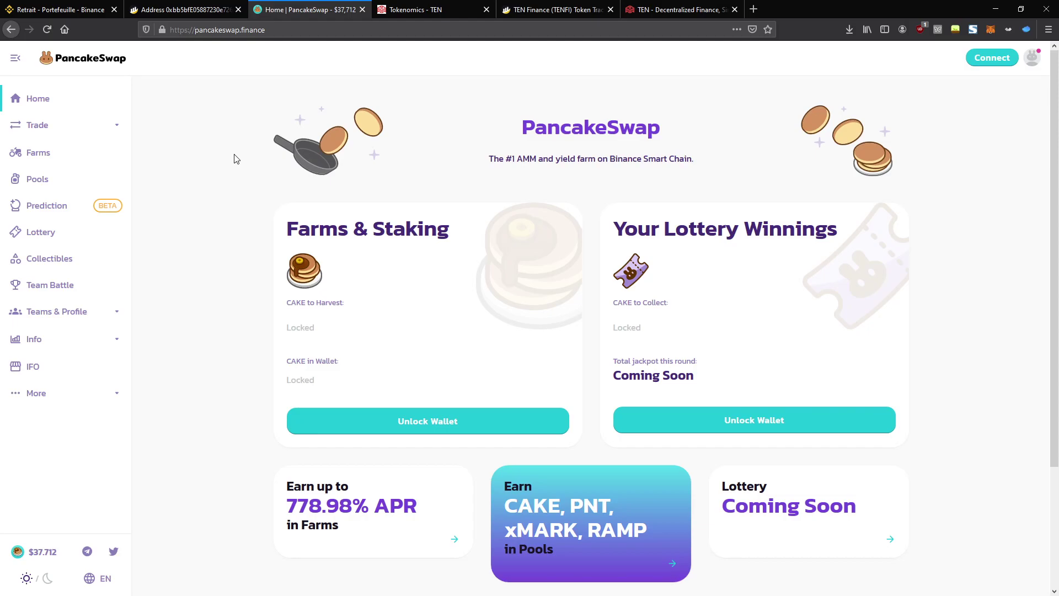
{"action": "left_click", "coordinate": [987, 65]}
{"action": "left_click", "coordinate": [521, 240]}
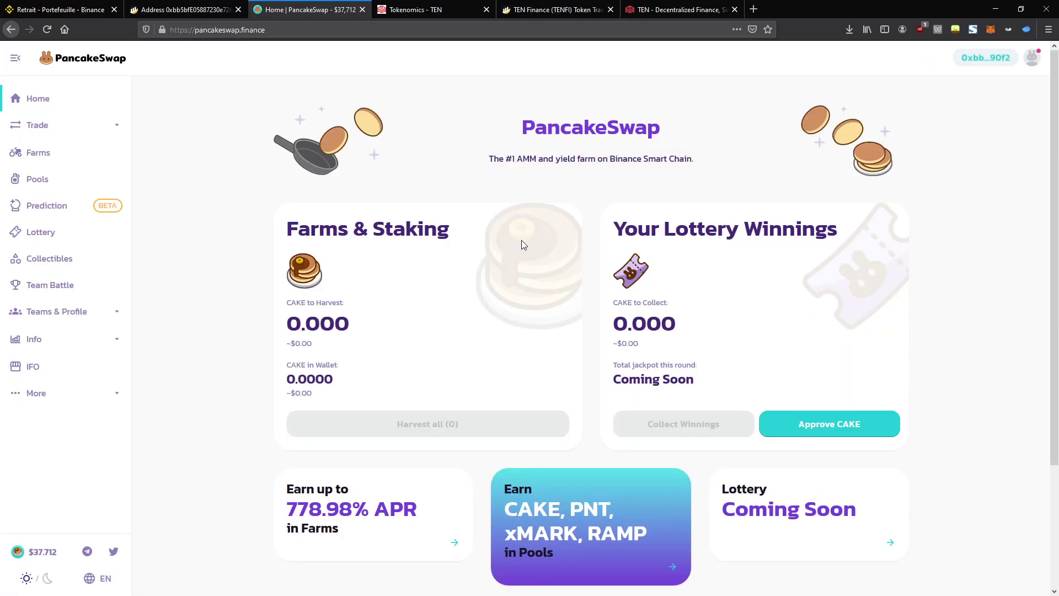
- Open the PancakeSwap exchange and set the amount to swap to 1 BNB
{"action": "left_click", "coordinate": [110, 125]}
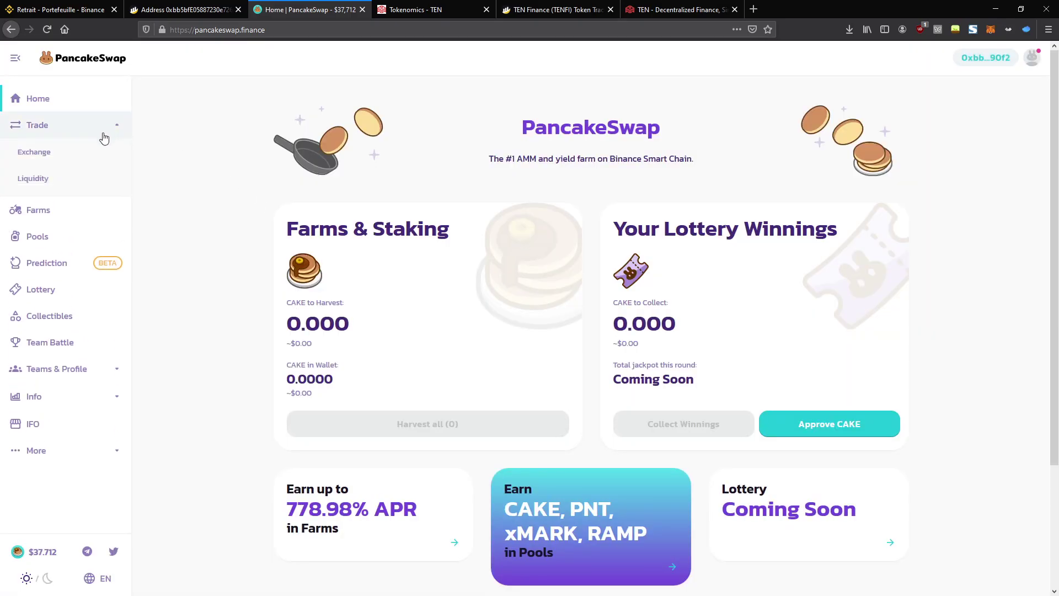
{"action": "left_click", "coordinate": [44, 158]}
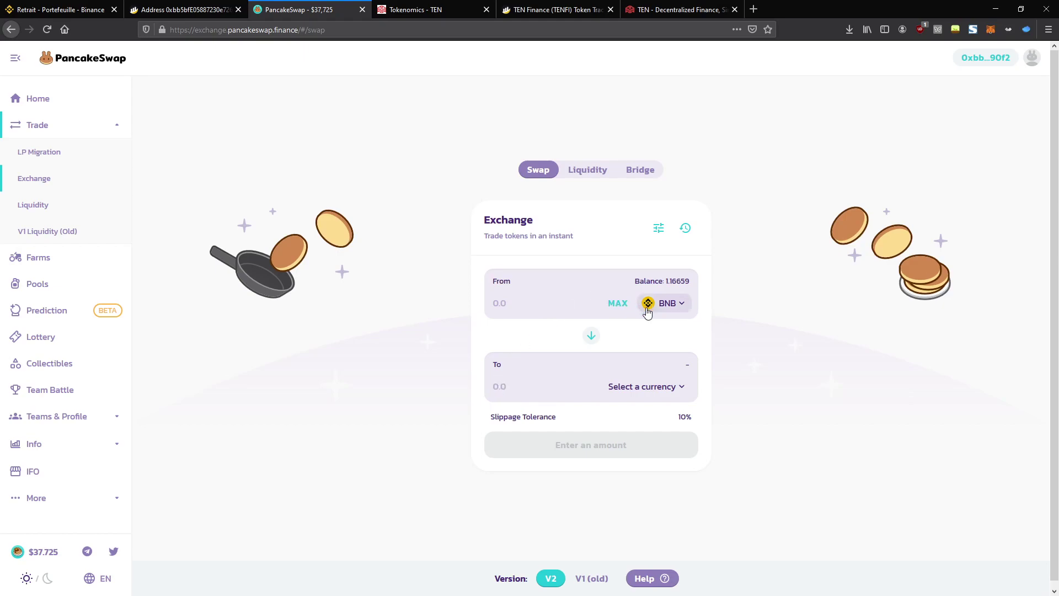
{"action": "left_click", "coordinate": [507, 304]}
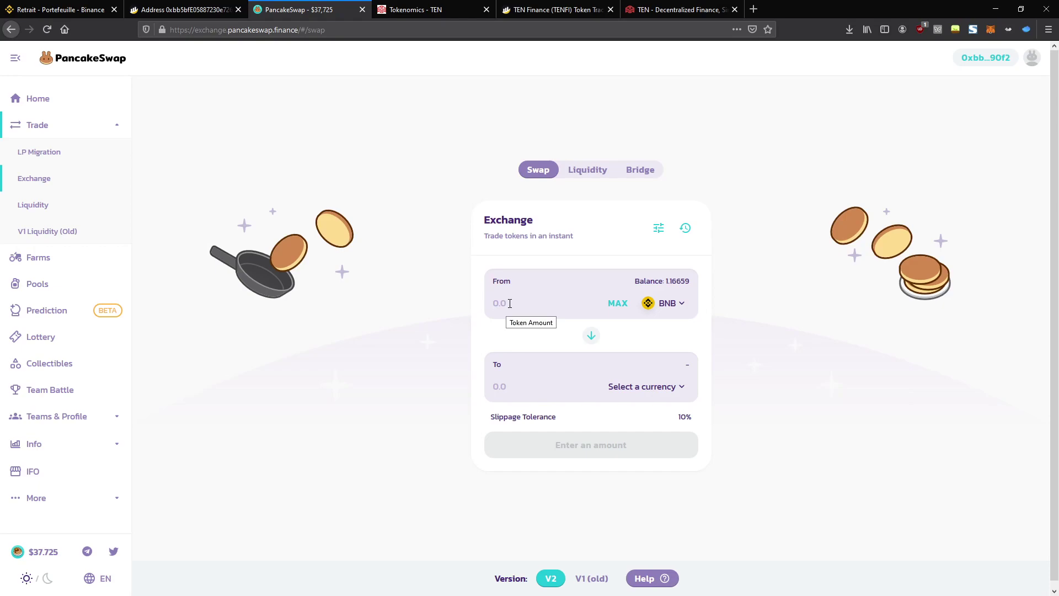
{"action": "type", "text": "1"}
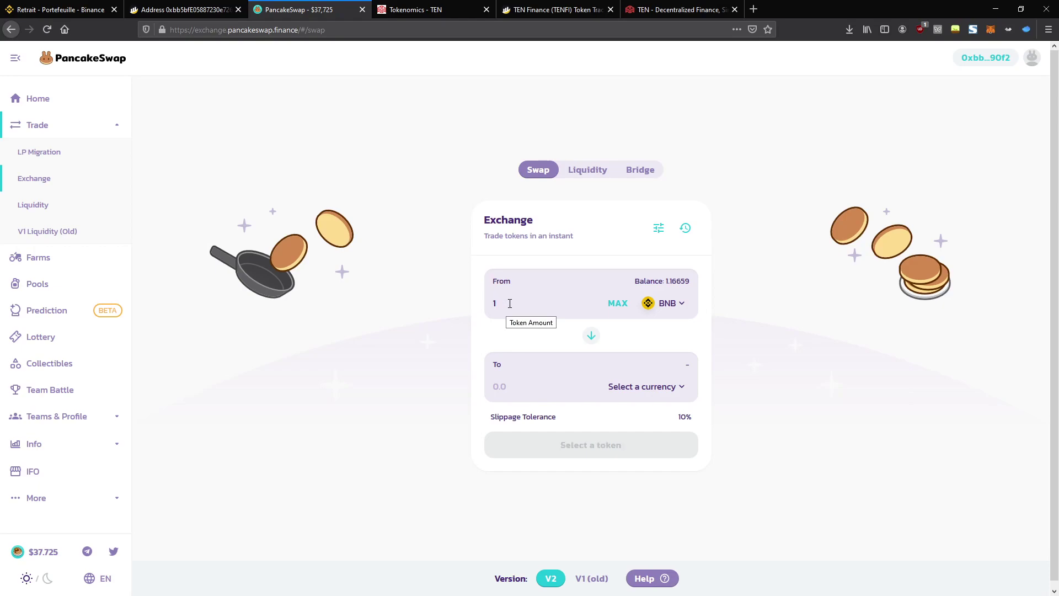
- Open the output token list, and copy the TENFI contract address from the TEN Tokenomics page
{"action": "left_click", "coordinate": [621, 389]}
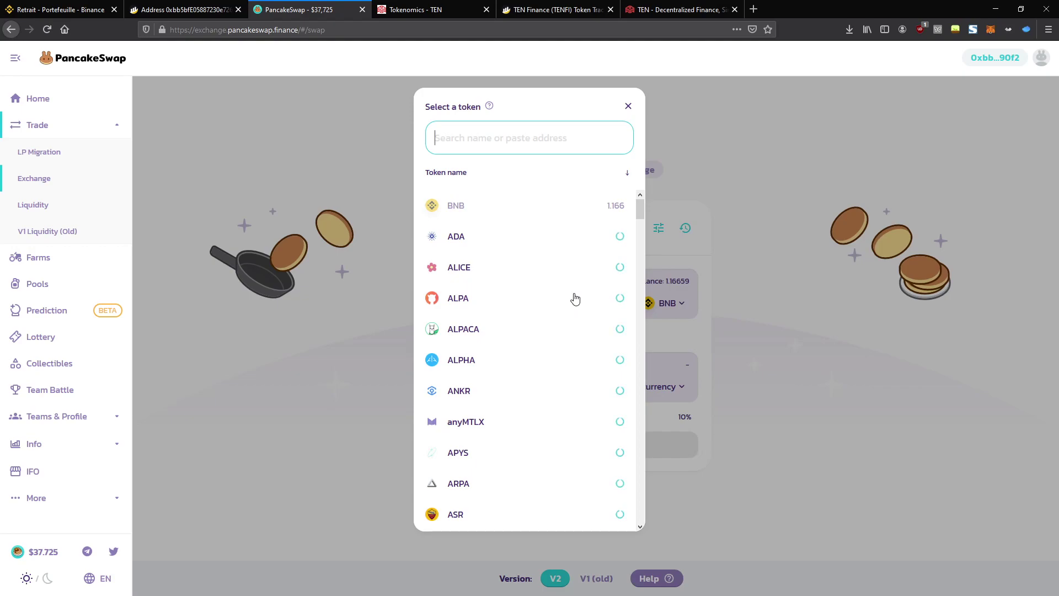
{"action": "scroll", "coordinate": [518, 239], "scroll_direction": "down", "scroll_amount": 5}
{"action": "middle_click", "coordinate": [511, 251]}
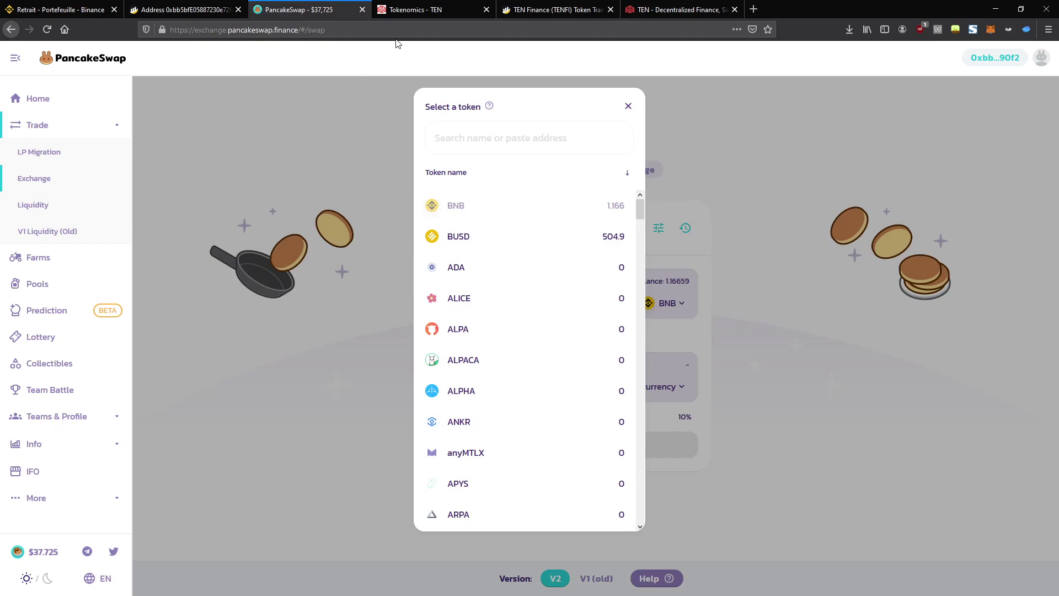
{"action": "left_click", "coordinate": [411, 9]}
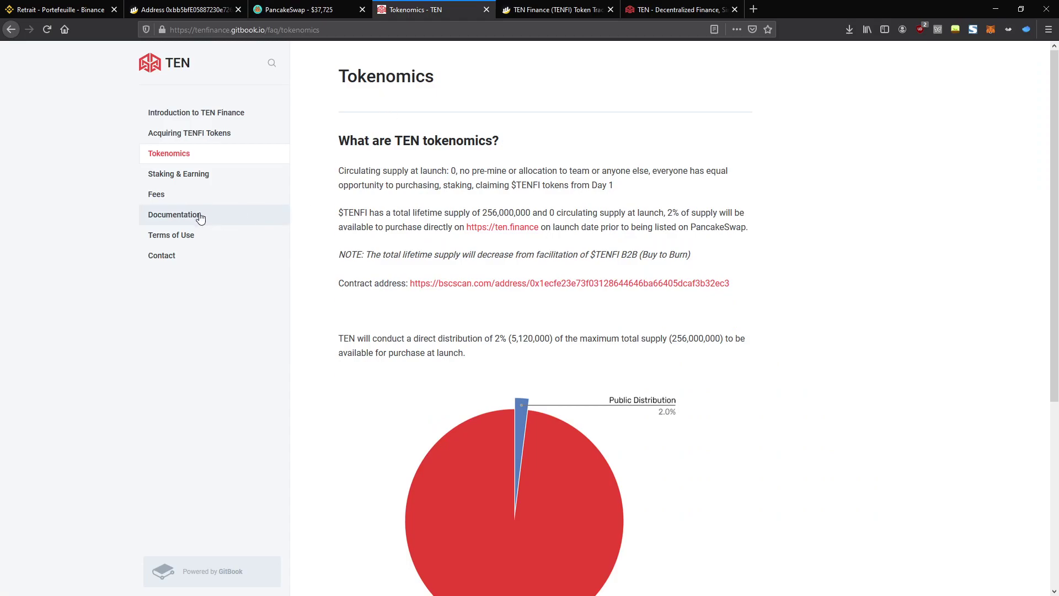
{"action": "left_click_drag", "start_coordinate": [325, 283], "coordinate": [412, 283]}
{"action": "left_click", "coordinate": [381, 283]}
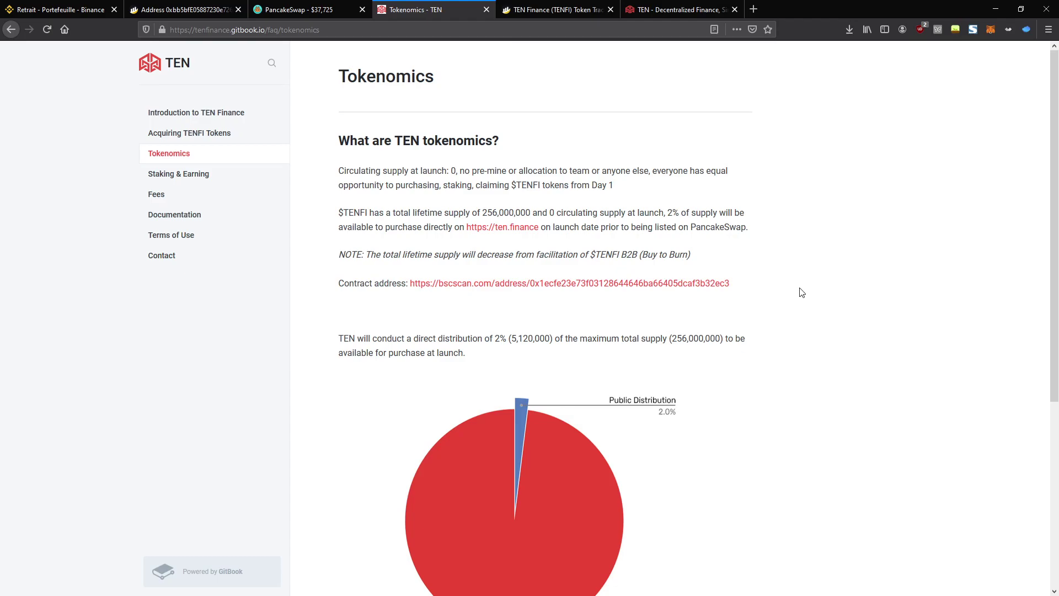
{"action": "left_click_drag", "start_coordinate": [732, 294], "coordinate": [530, 293]}
{"action": "key", "text": "ctrl+c"}
- Look up the copied contract address in PancakeSwap's token search and select TENFI as the output token
{"action": "left_click", "coordinate": [298, 9]}
{"action": "left_click", "coordinate": [490, 144]}
{"action": "key", "text": "ctrl+v"}
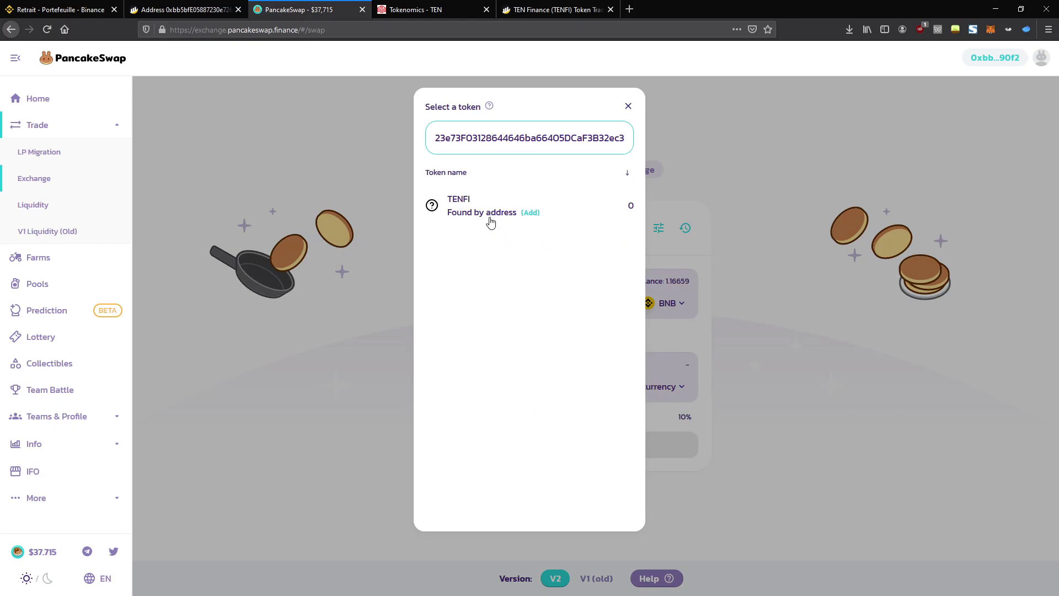
{"action": "left_click", "coordinate": [462, 215]}
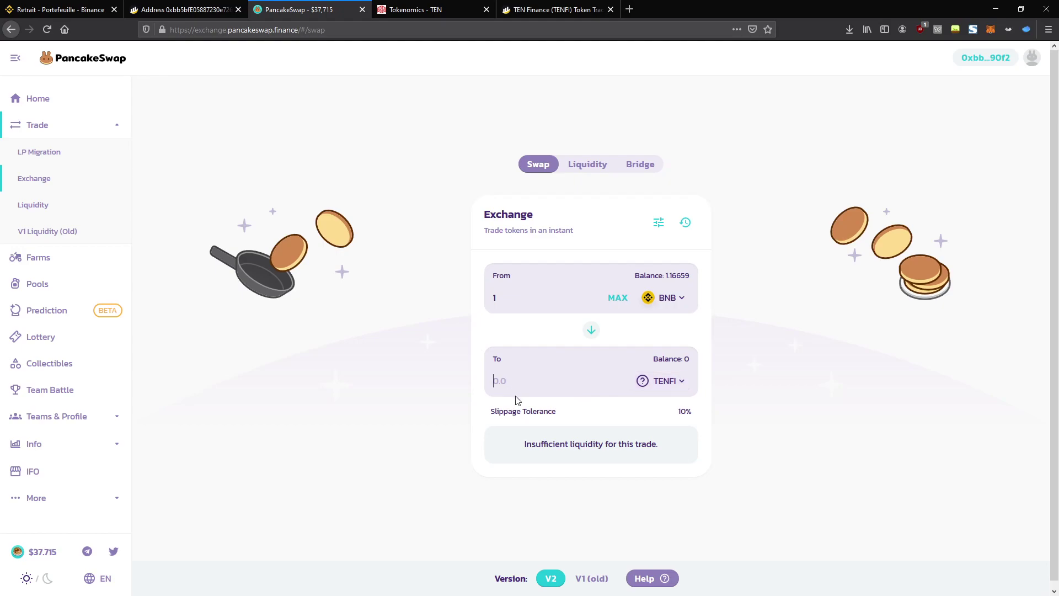
- Choose BUSD as the output token for the 1 BNB swap and examine the estimated amount
{"action": "double_click", "coordinate": [506, 299]}
{"action": "left_click_drag", "start_coordinate": [504, 447], "coordinate": [657, 447]}
{"action": "left_click", "coordinate": [659, 448]}
{"action": "left_click", "coordinate": [667, 385]}
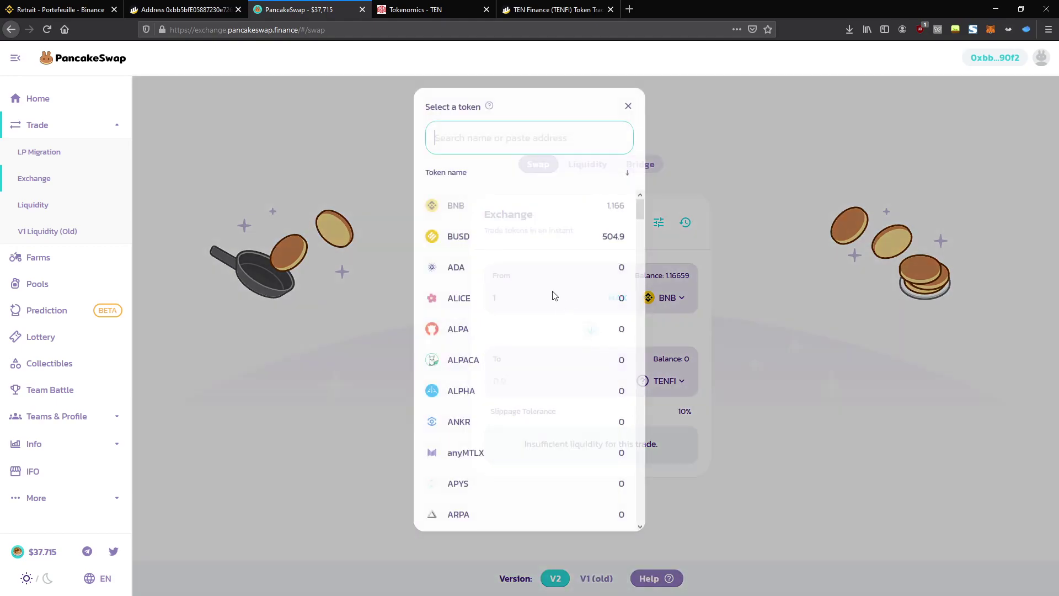
{"action": "left_click", "coordinate": [463, 239]}
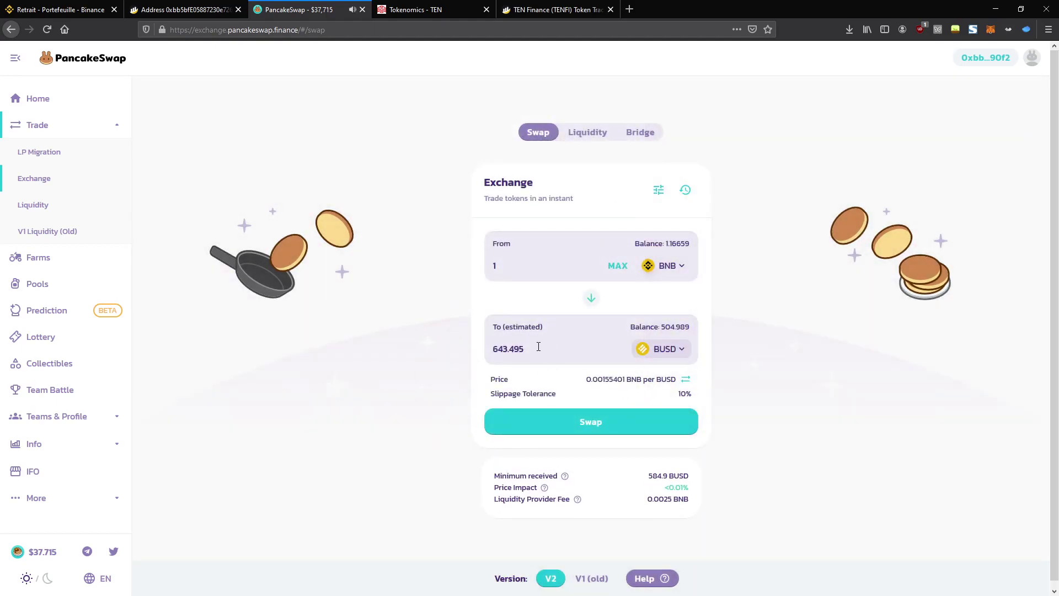
{"action": "left_click_drag", "start_coordinate": [527, 349], "coordinate": [488, 349]}
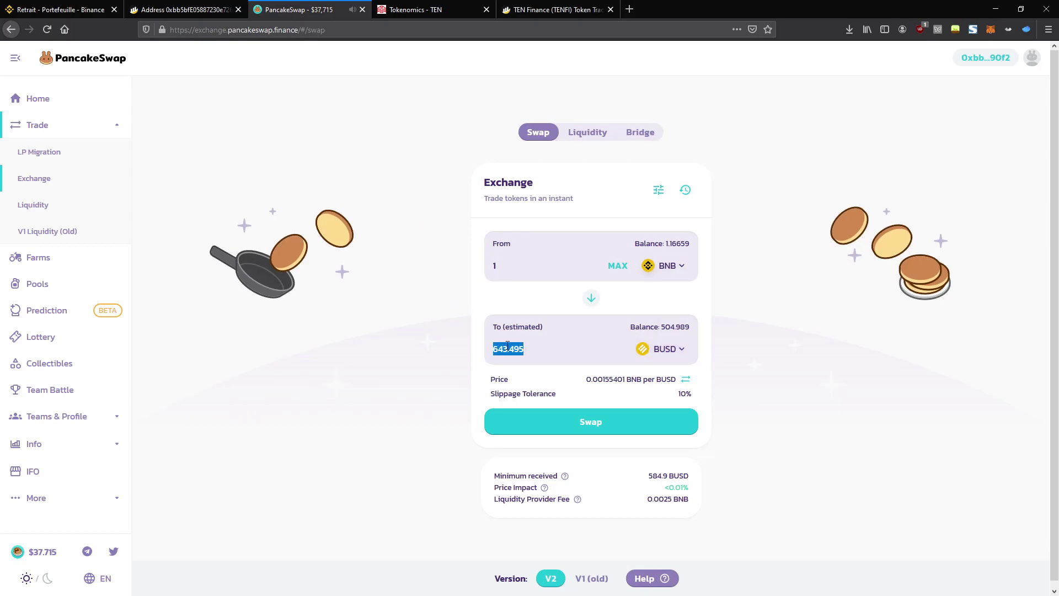
{"action": "left_click", "coordinate": [532, 356]}
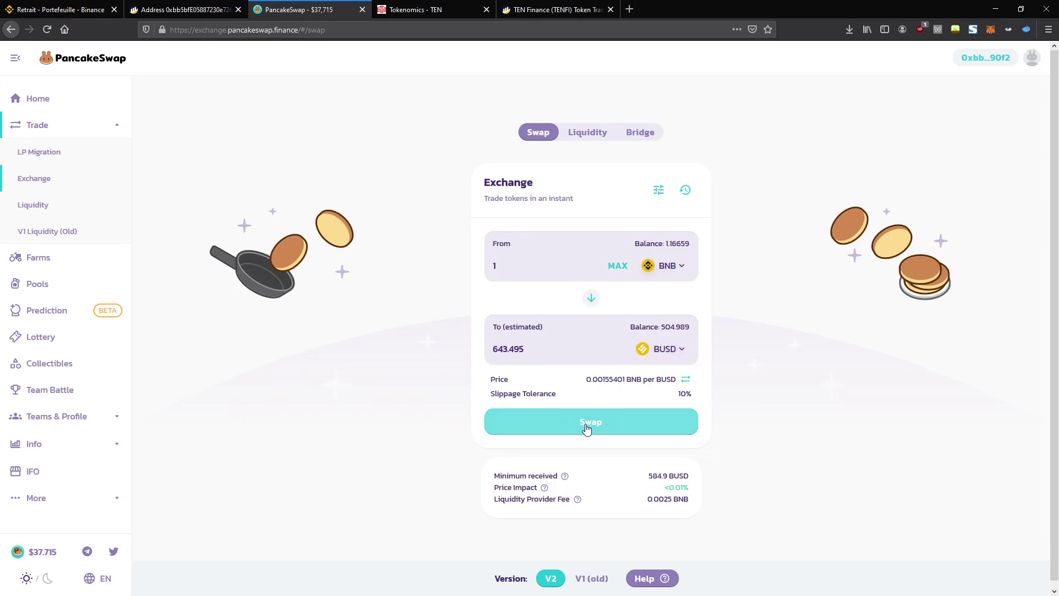
- Submit the swap of 1 BNB to BUSD, reject the transaction in MetaMask and dismiss the resulting dialog
{"action": "left_click", "coordinate": [587, 428]}
{"action": "left_click", "coordinate": [523, 425]}
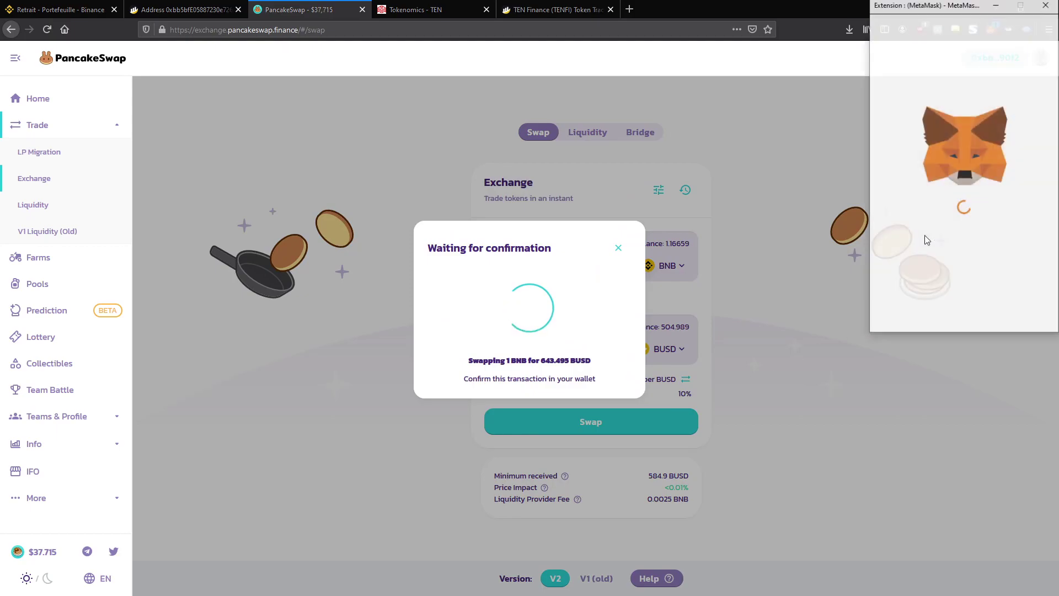
{"action": "scroll", "coordinate": [959, 220], "scroll_direction": "down", "scroll_amount": 3}
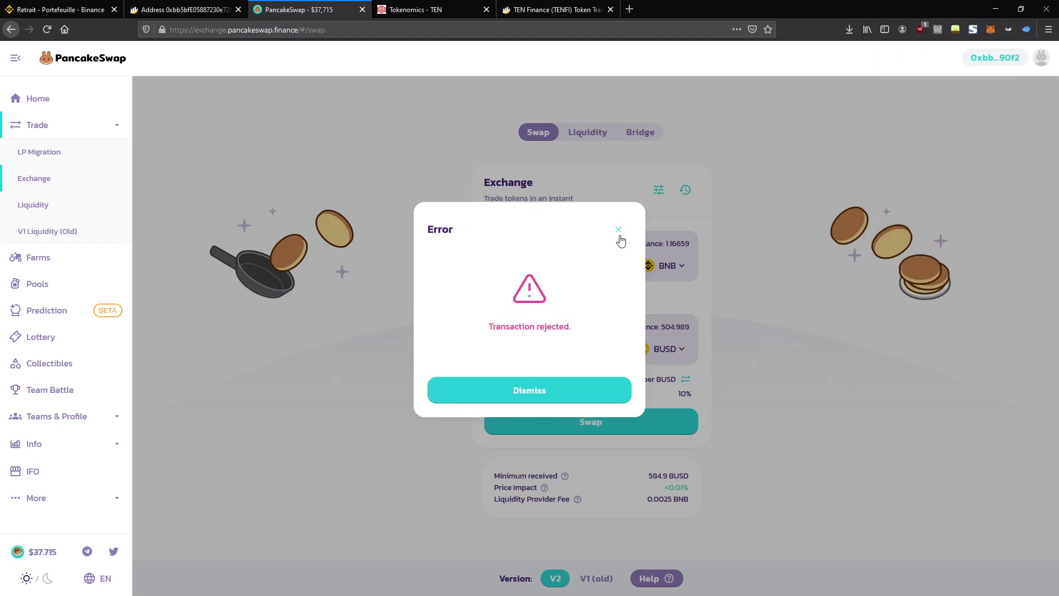
{"action": "left_click", "coordinate": [622, 238]}
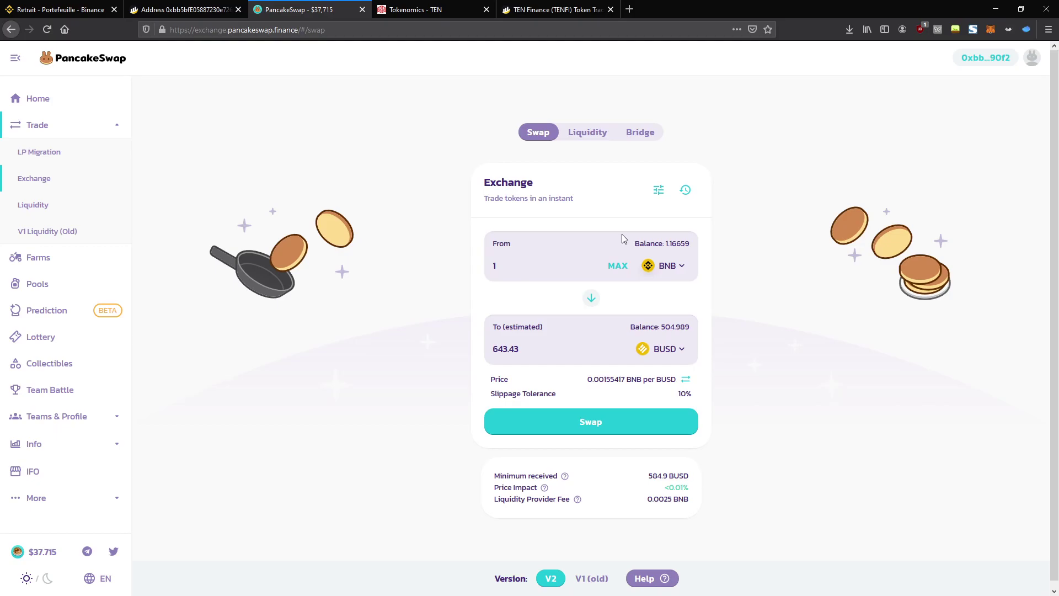
- Revisit the TEN Tokenomics page and the Binance withdrawal form, and return to the PancakeSwap exchange
{"action": "left_click", "coordinate": [415, 15]}
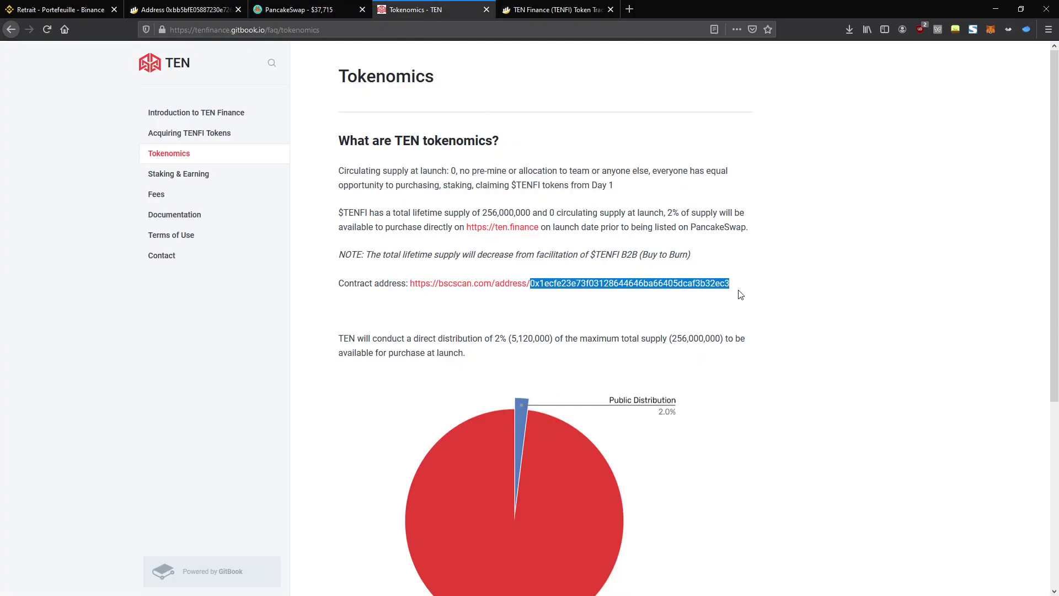
{"action": "left_click", "coordinate": [77, 9]}
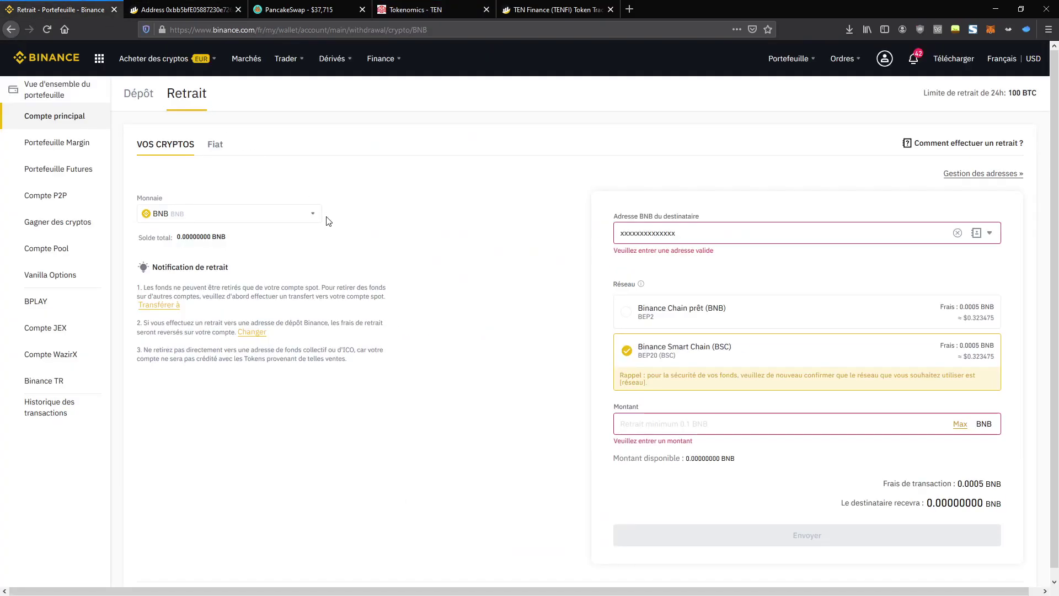
{"action": "left_click", "coordinate": [304, 15]}
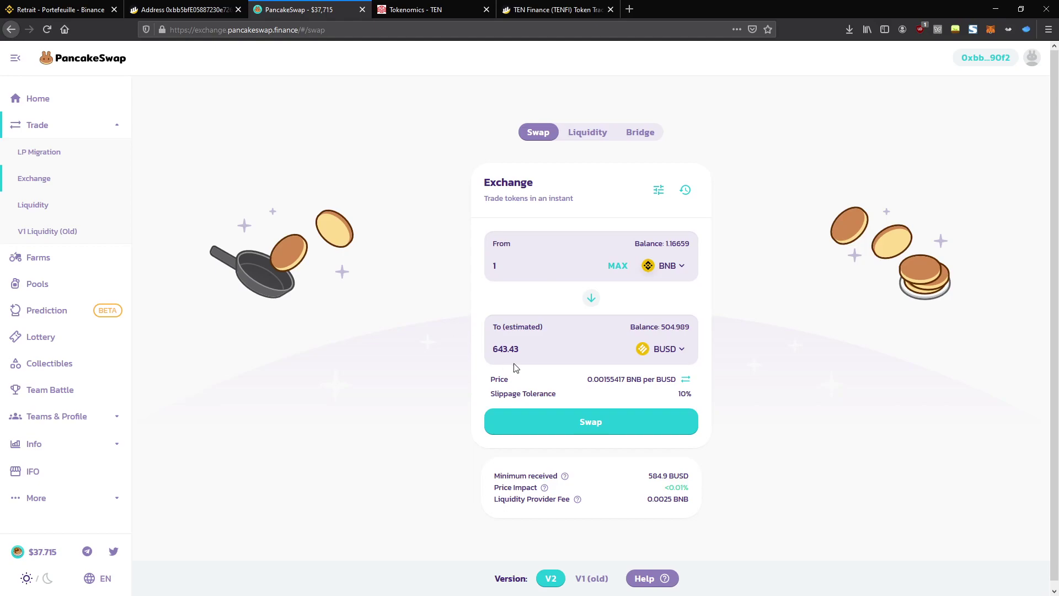